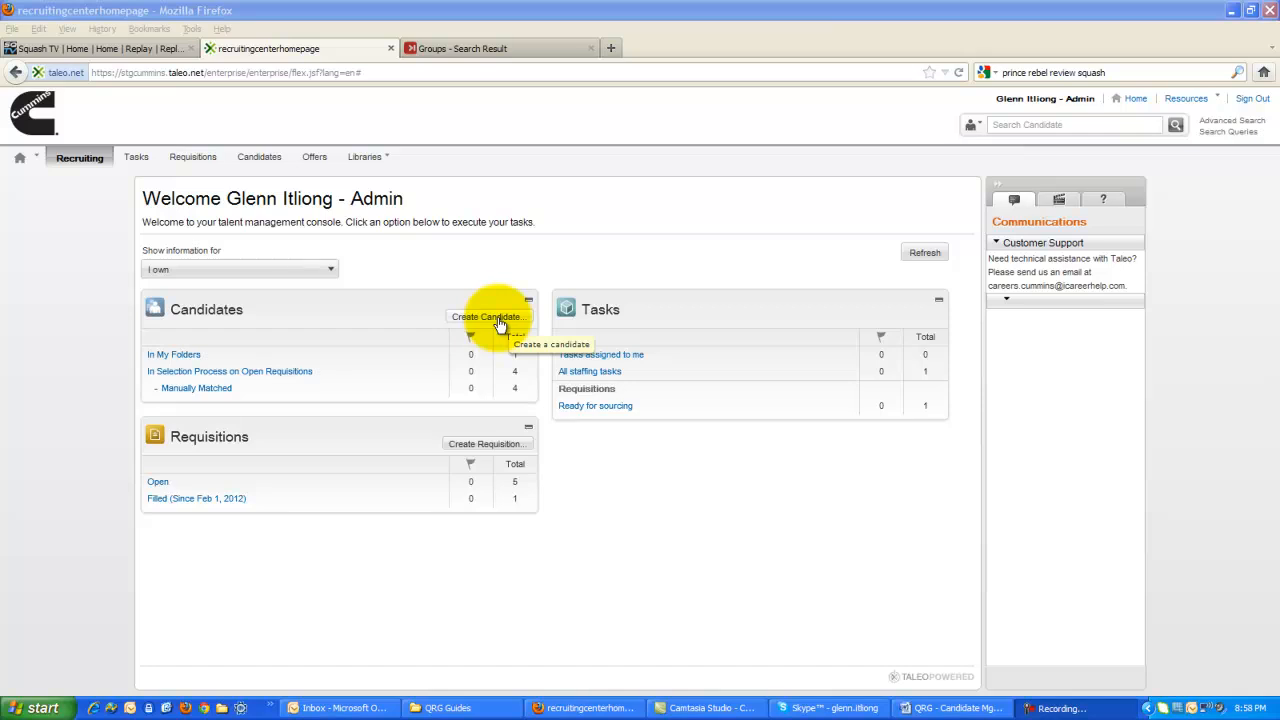
Start creating a candidate with a general profile in English, filed in the Personal / Mexico folder, without resume parsing.
click(499, 320)
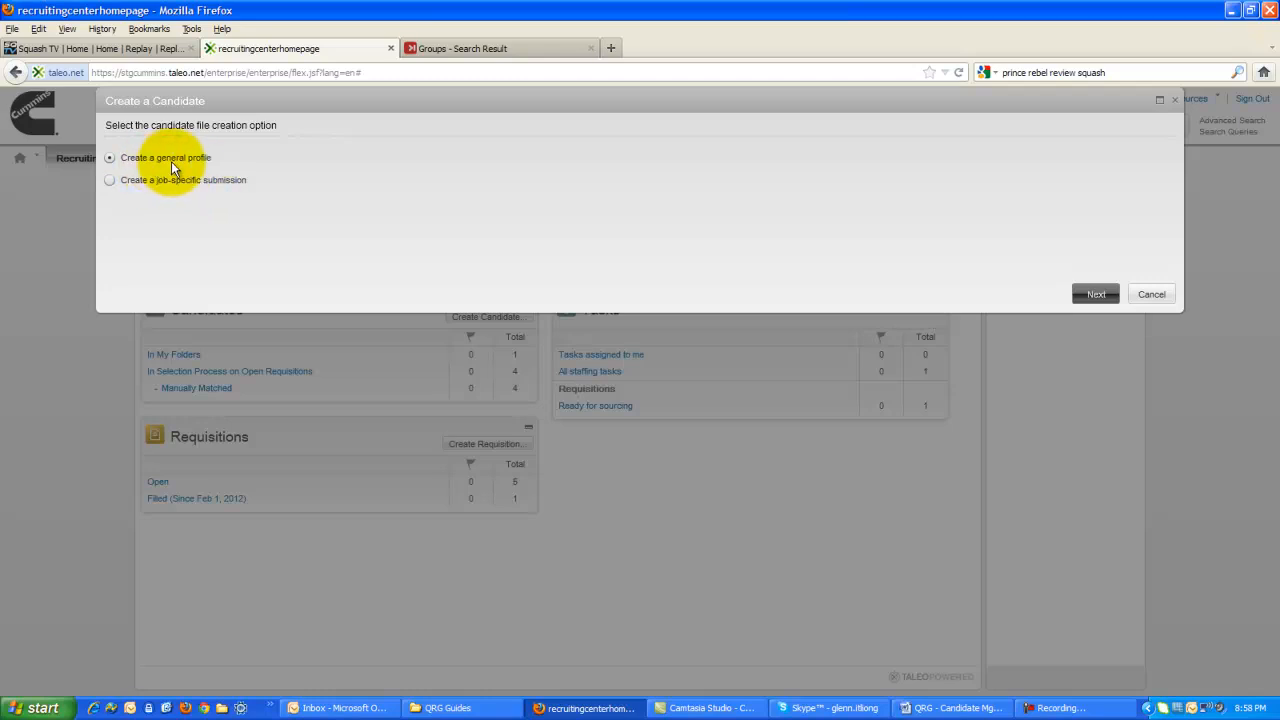
click(1090, 290)
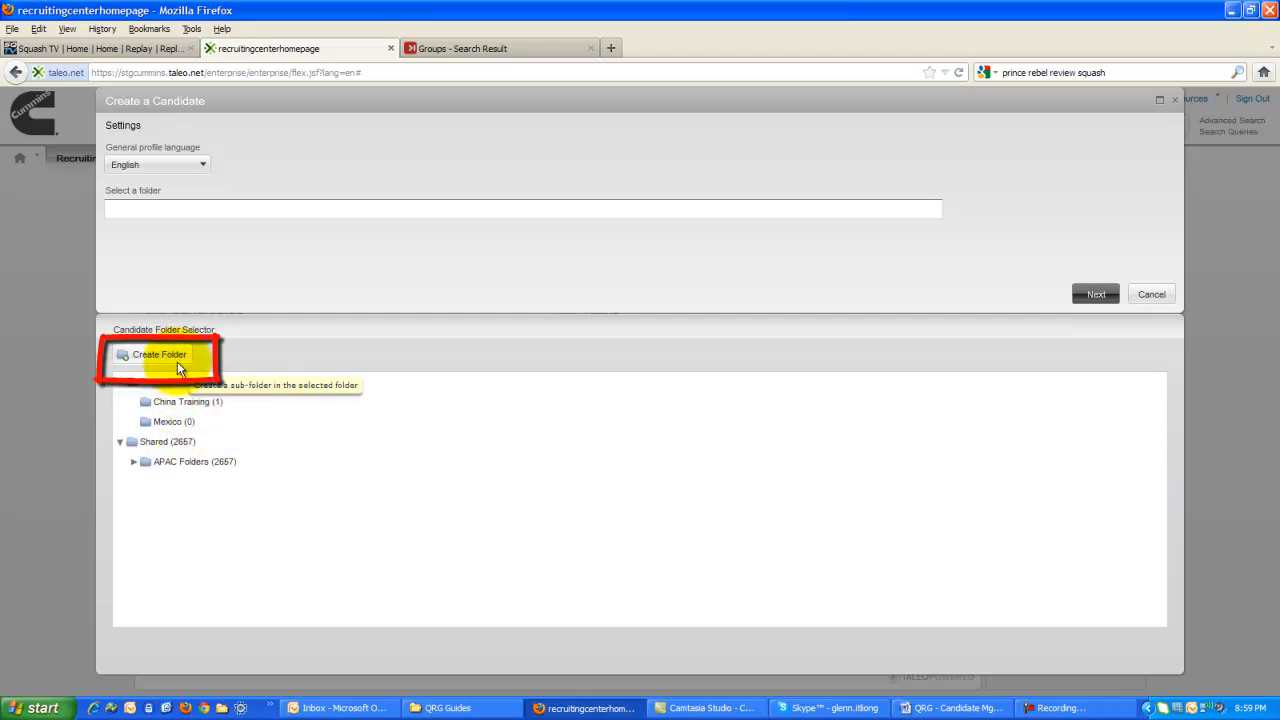
click(174, 422)
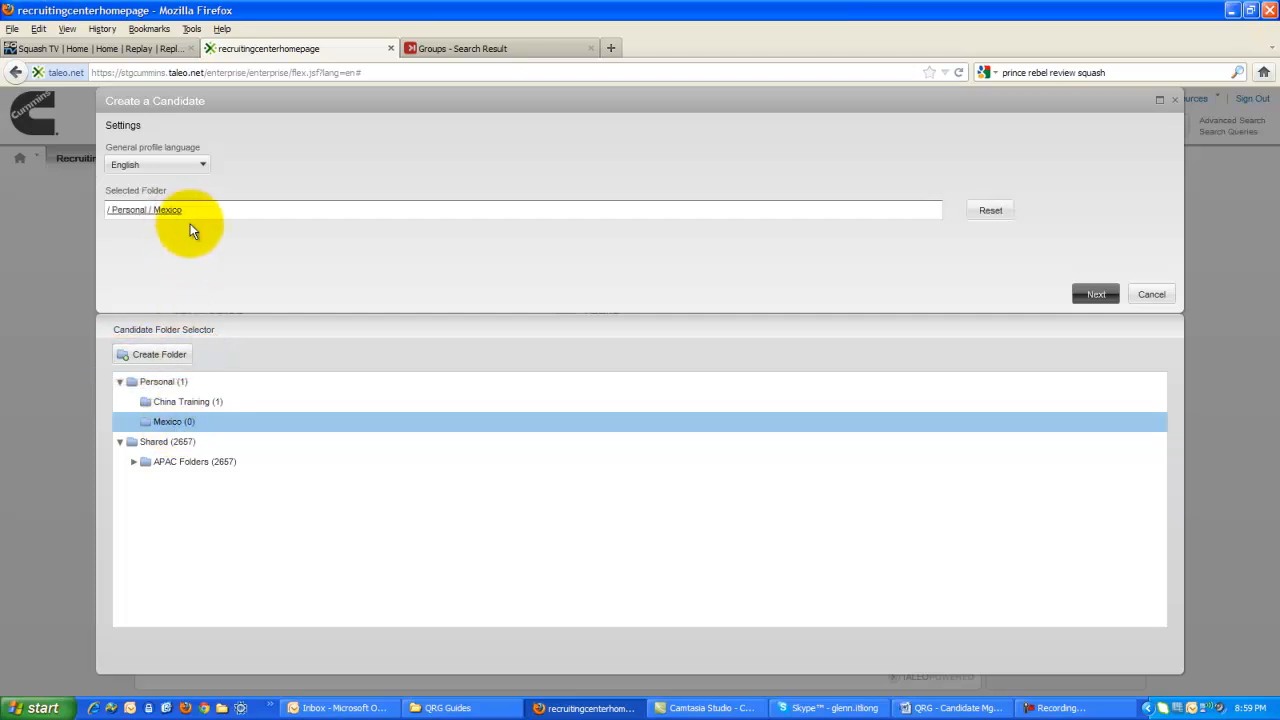
click(1088, 295)
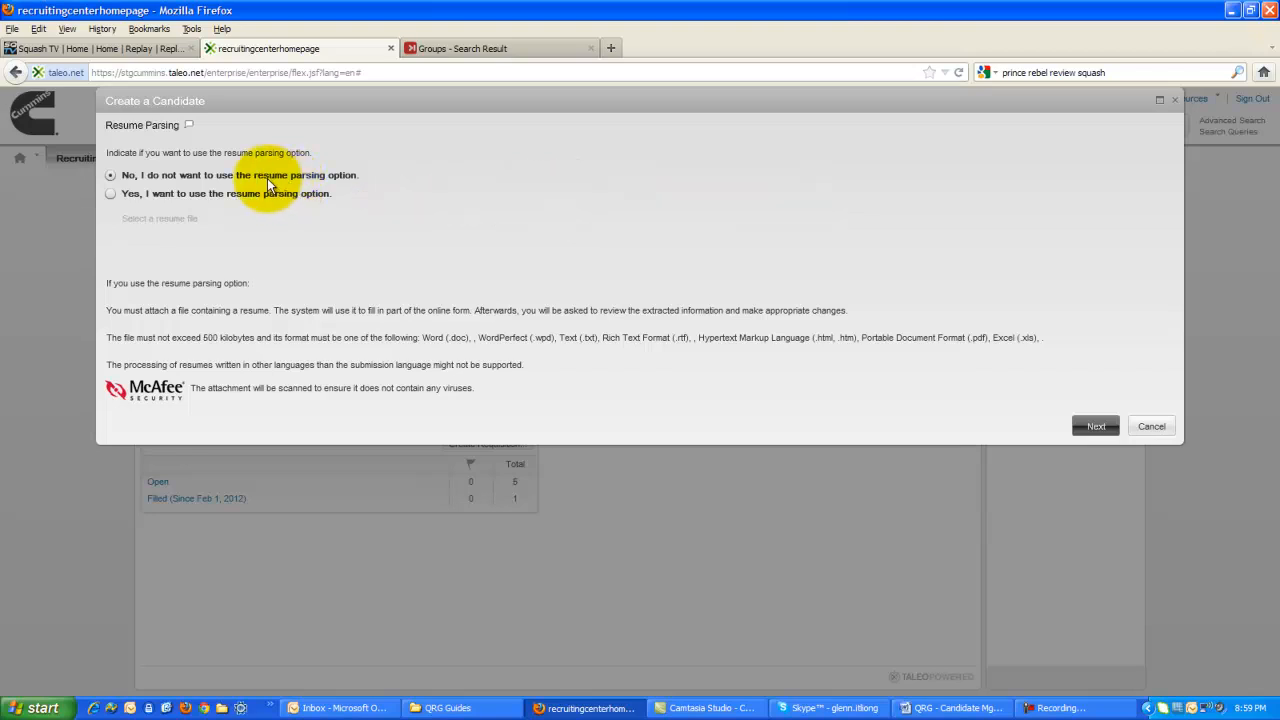
click(336, 192)
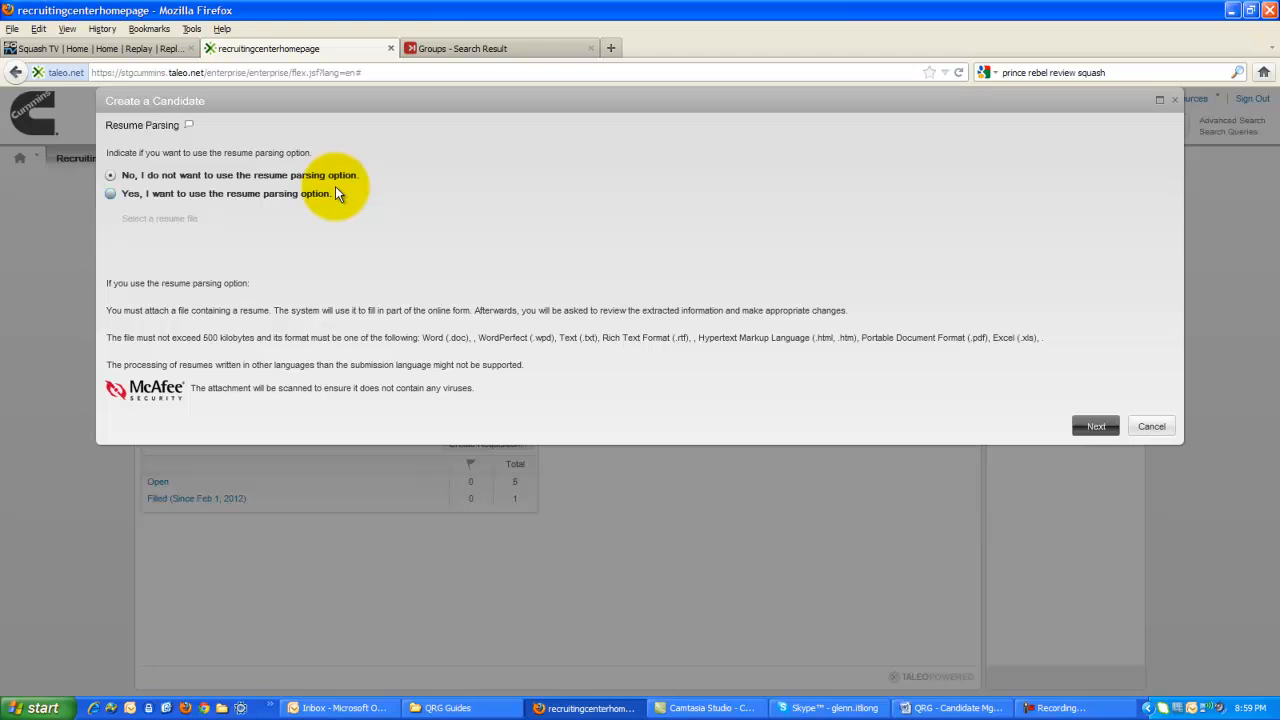
click(1092, 427)
Enter the candidate's first and last name in the duplicate check form.
click(229, 190)
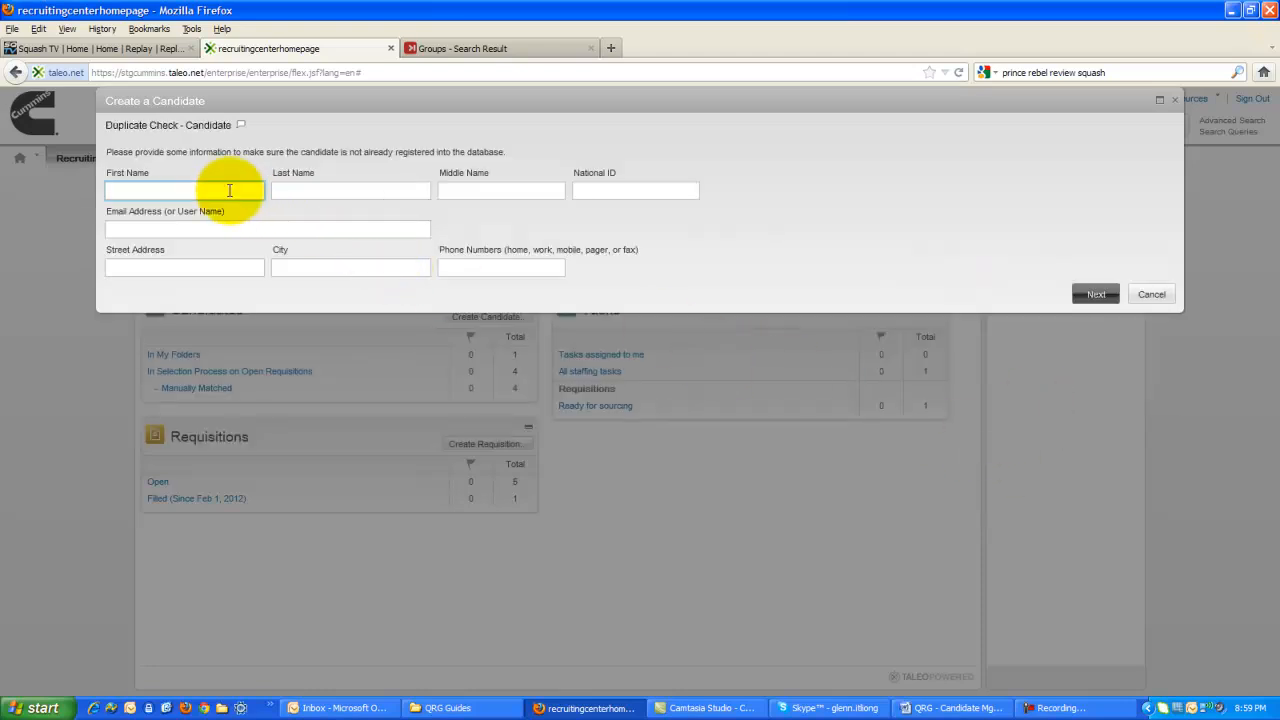
key(Tab)
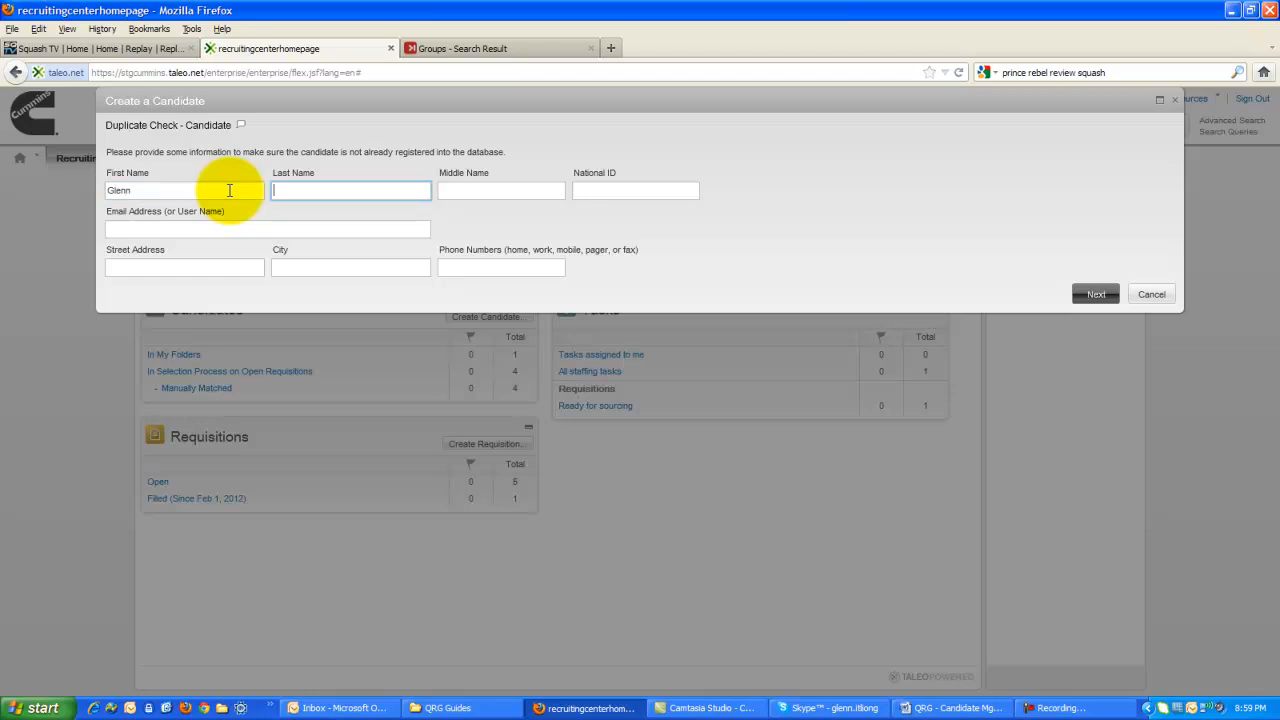
key(Tab)
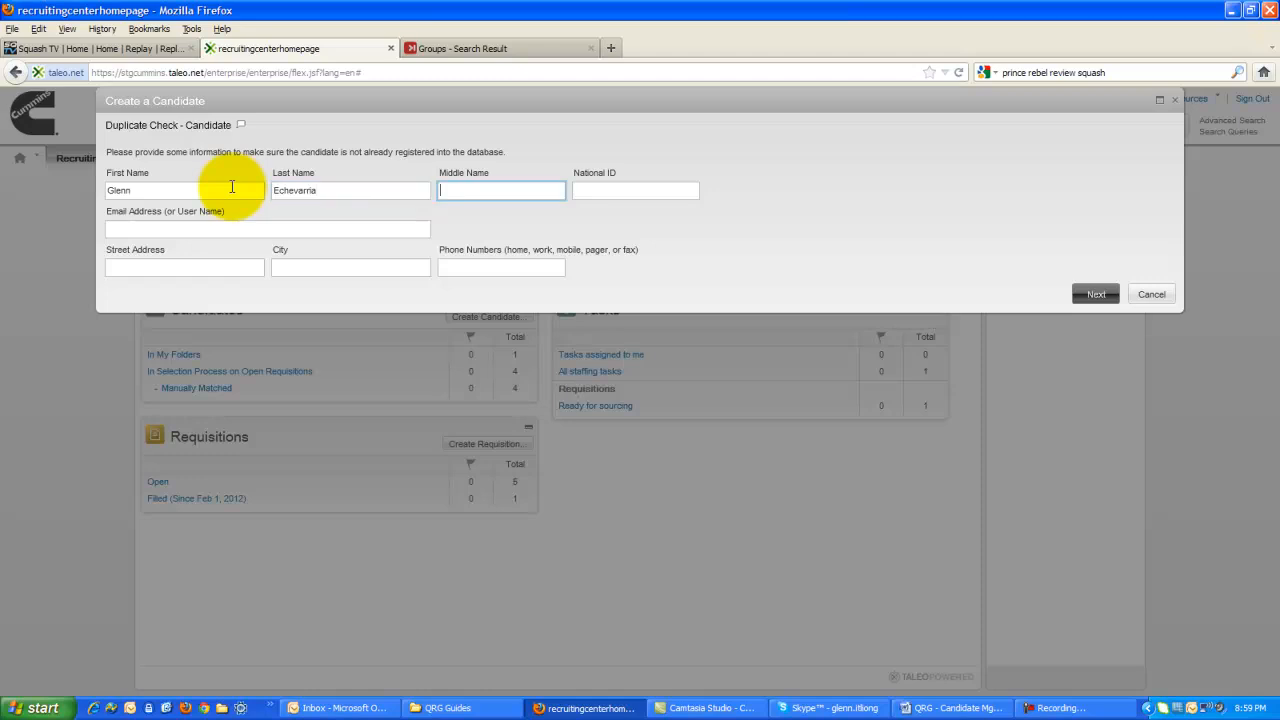
Enter the candidate's e-mail address in the duplicate check form.
click(201, 230)
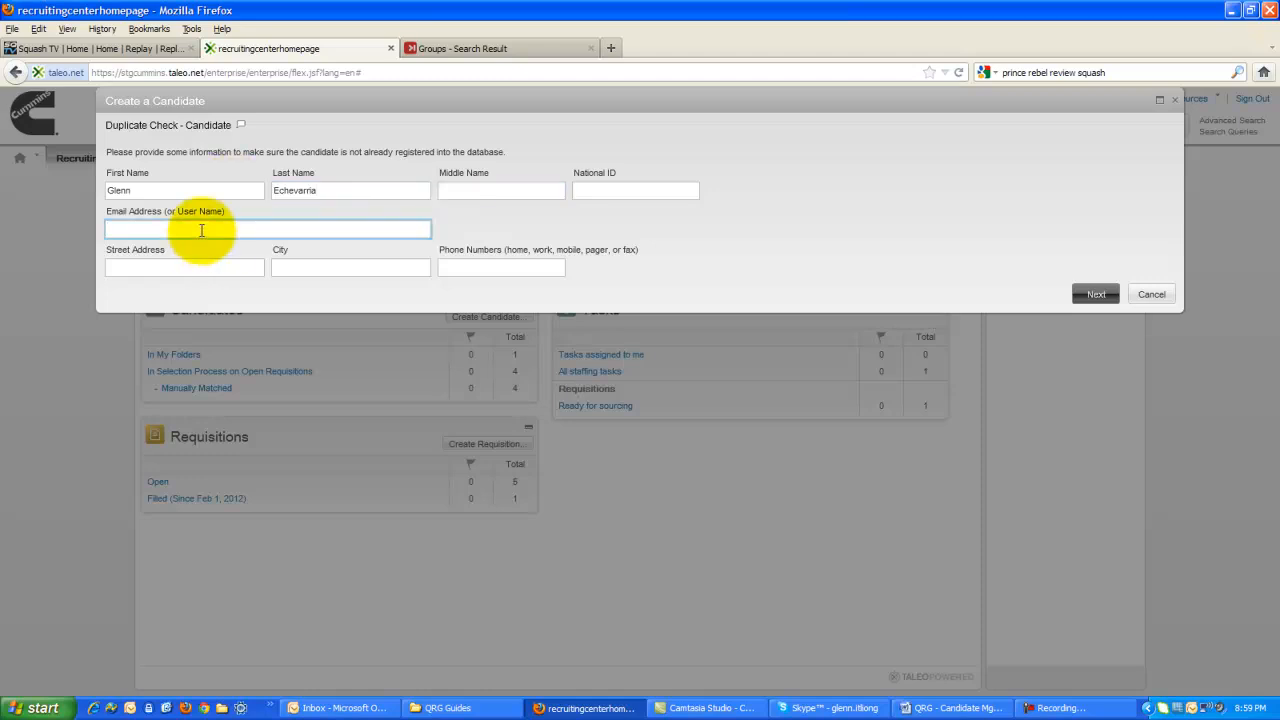
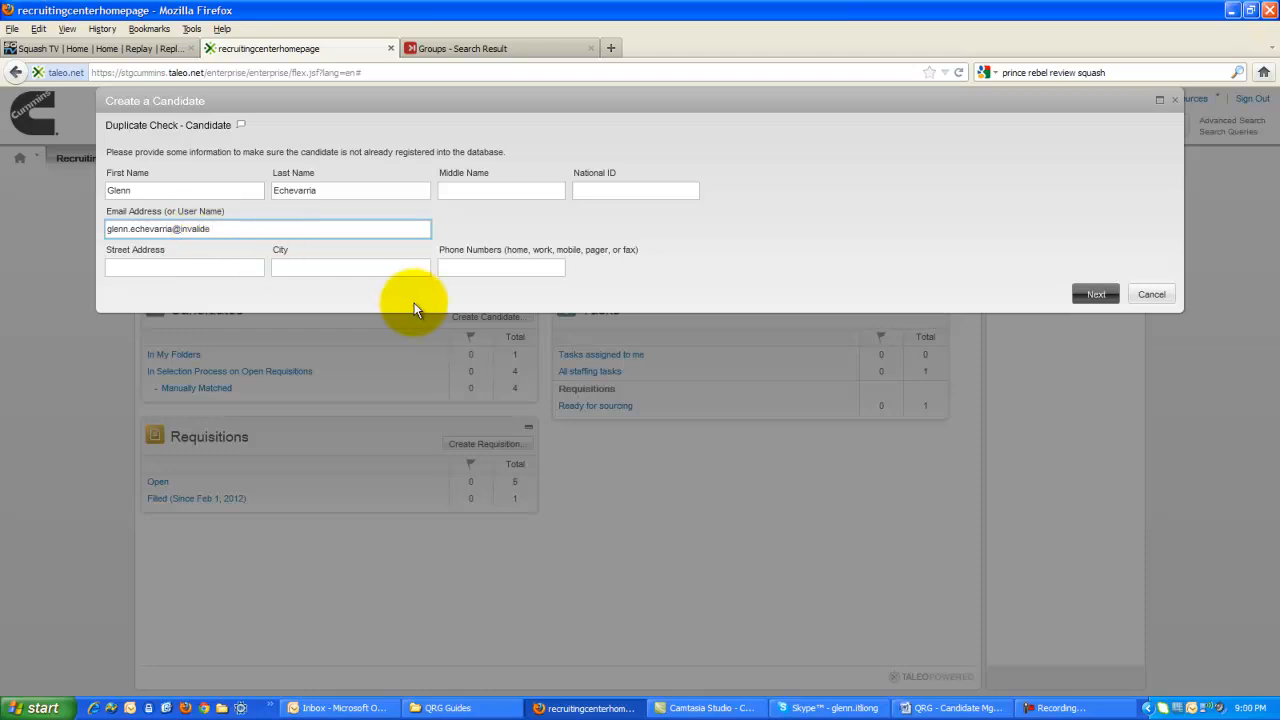
Fill in the candidate's street address and city for the duplicate check.
click(220, 265)
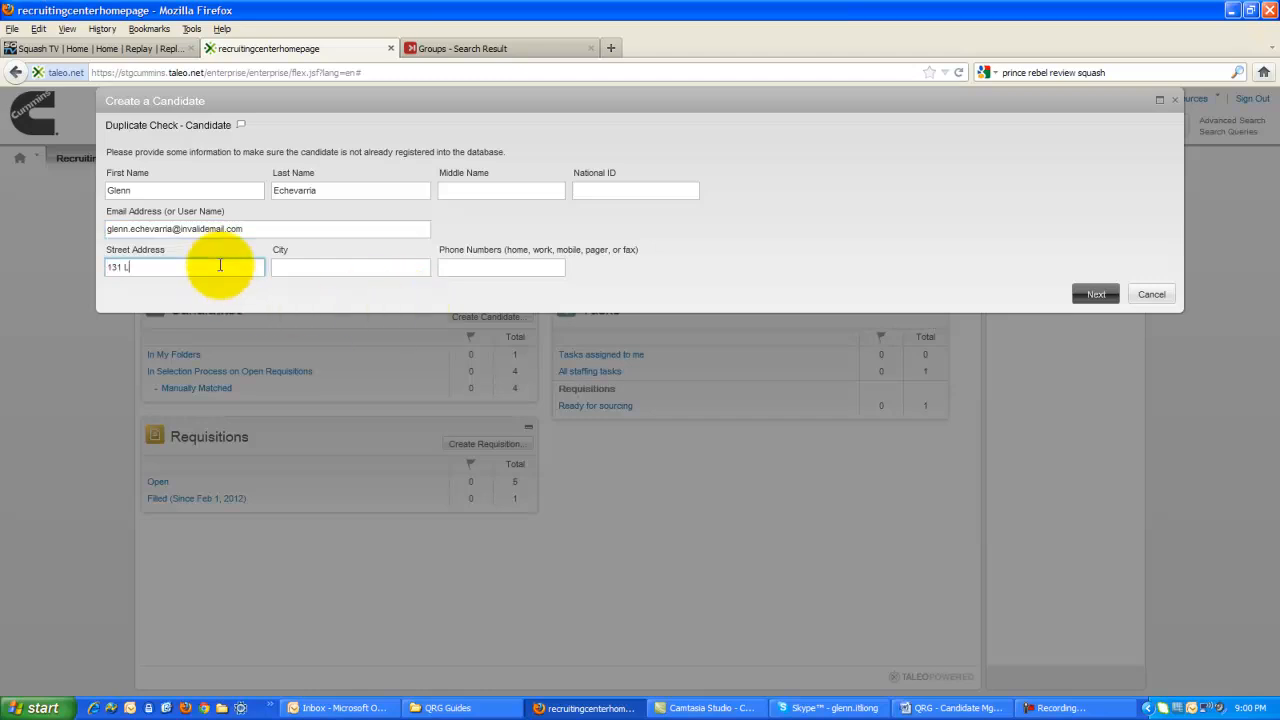
key(Tab)
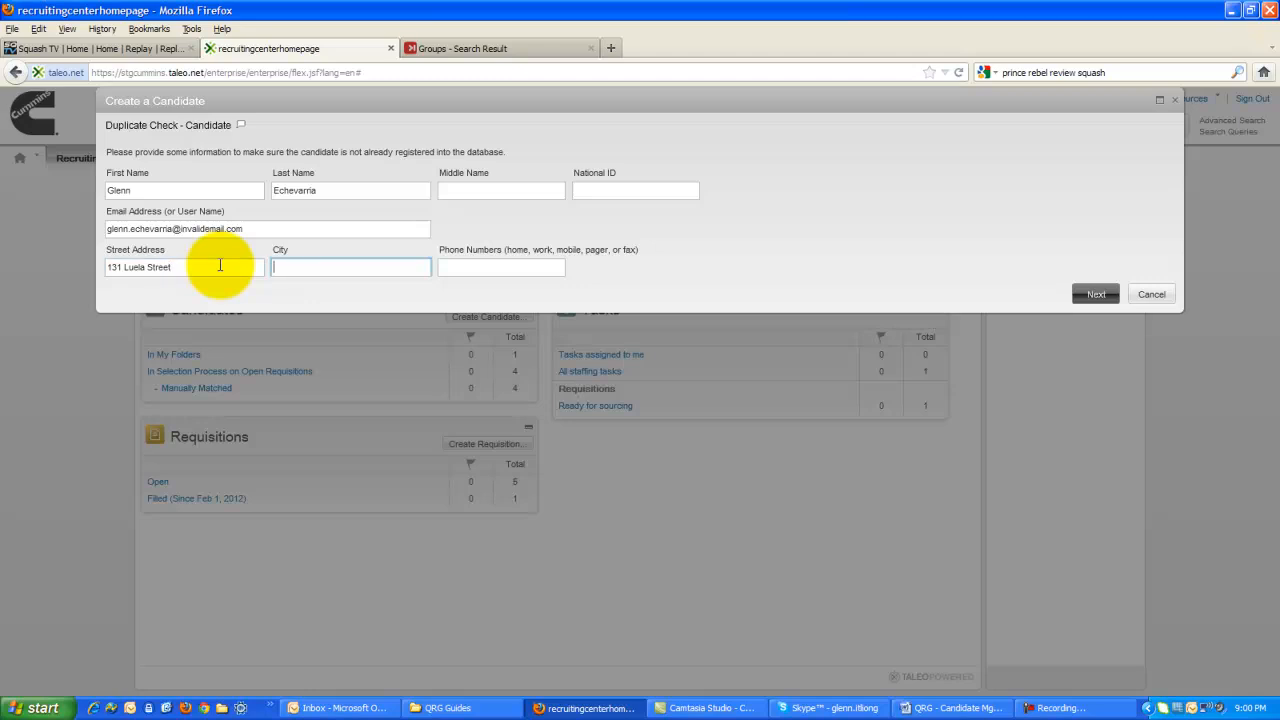
key(Tab)
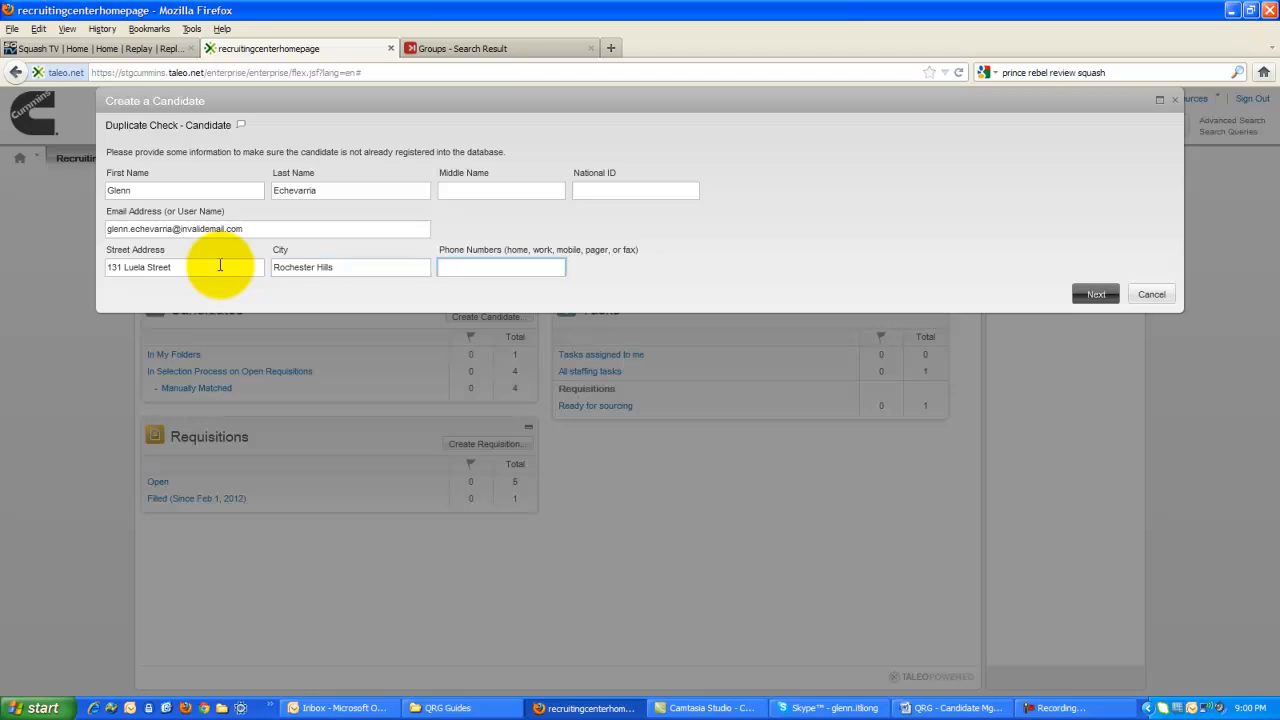
Enter the candidate's phone number, run the duplicate check and proceed to create the new candidate.
click(1092, 289)
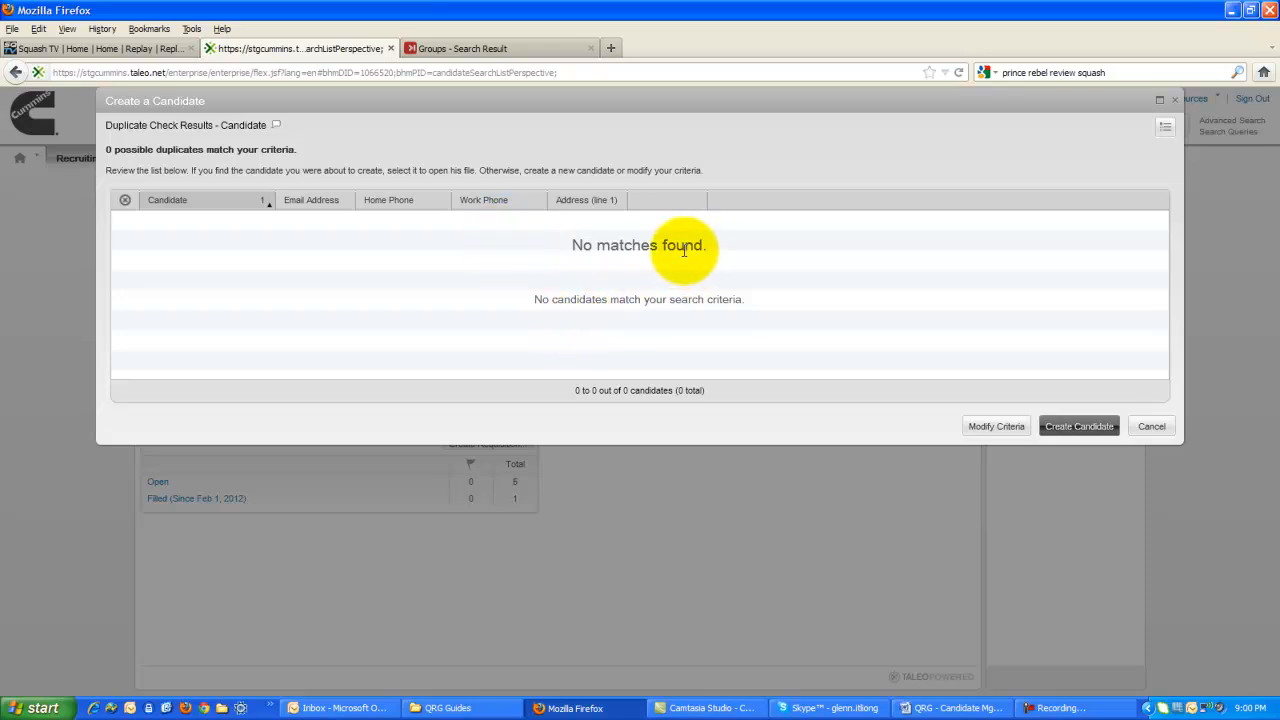
click(1071, 427)
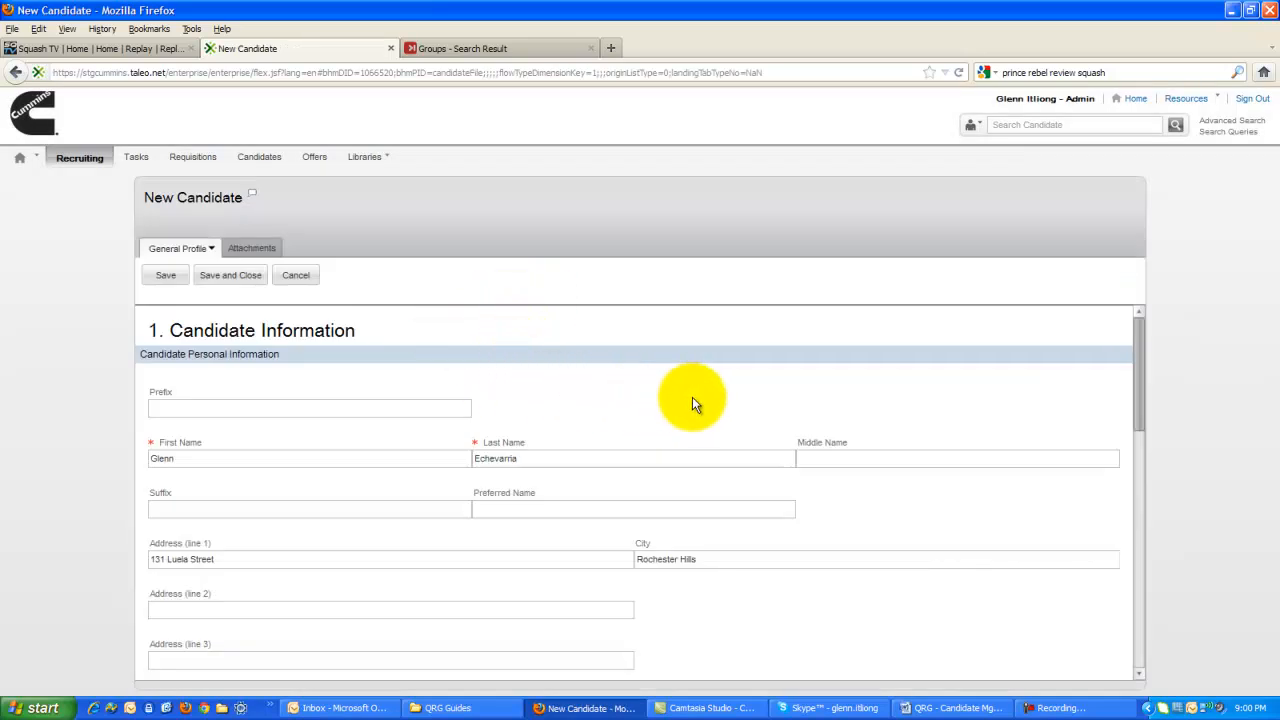
Add the candidate's postal code and required mobile number to the Candidate Personal Information section.
drag(1140, 372, 1141, 427)
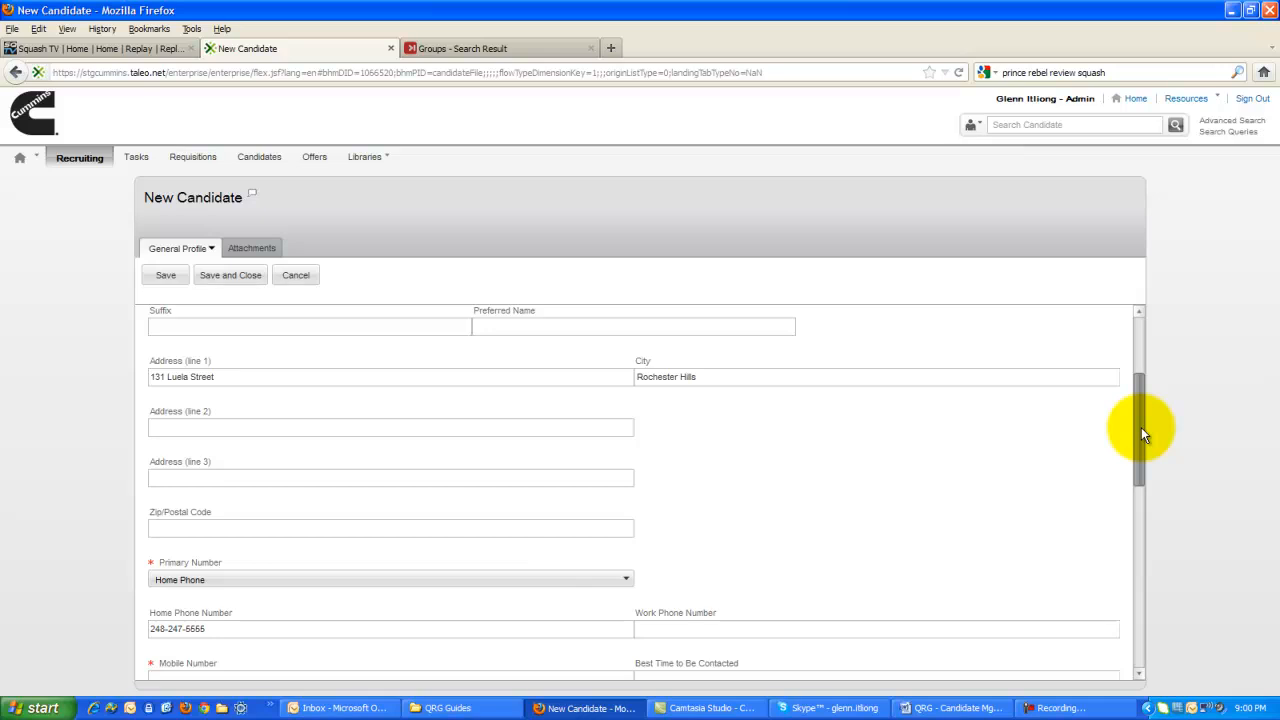
click(232, 530)
text(48307)
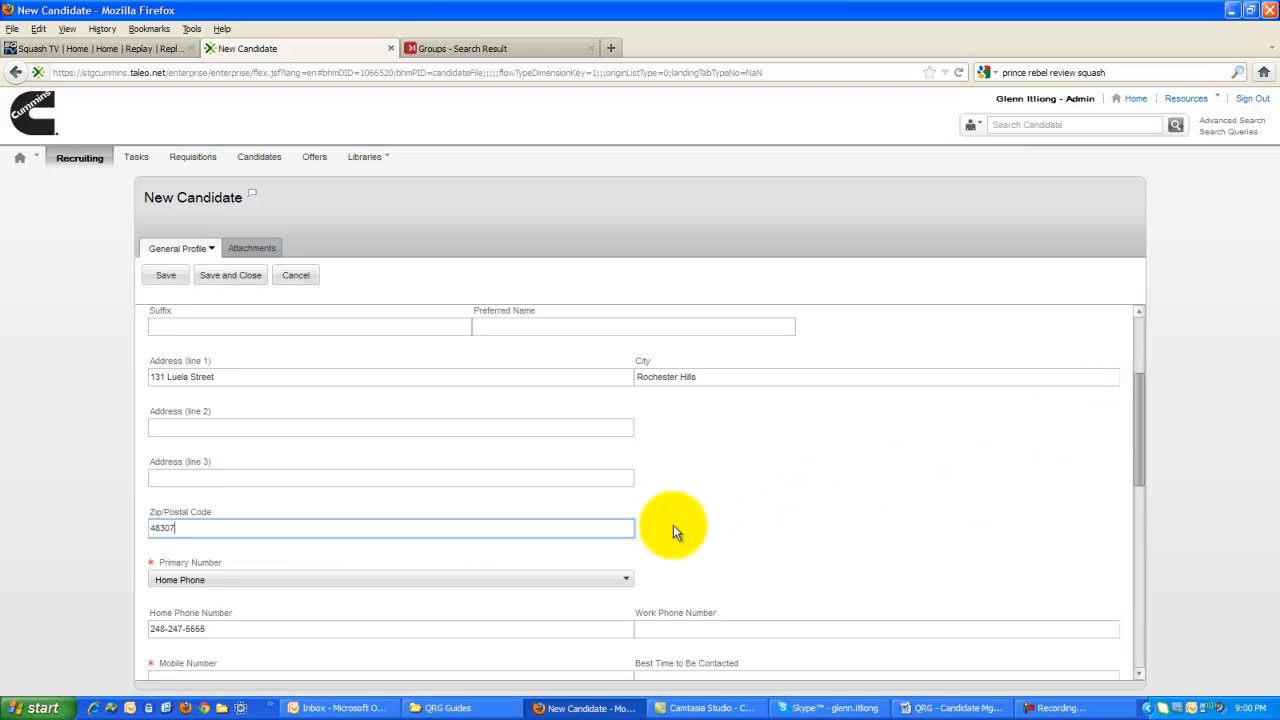
drag(1142, 452, 1142, 476)
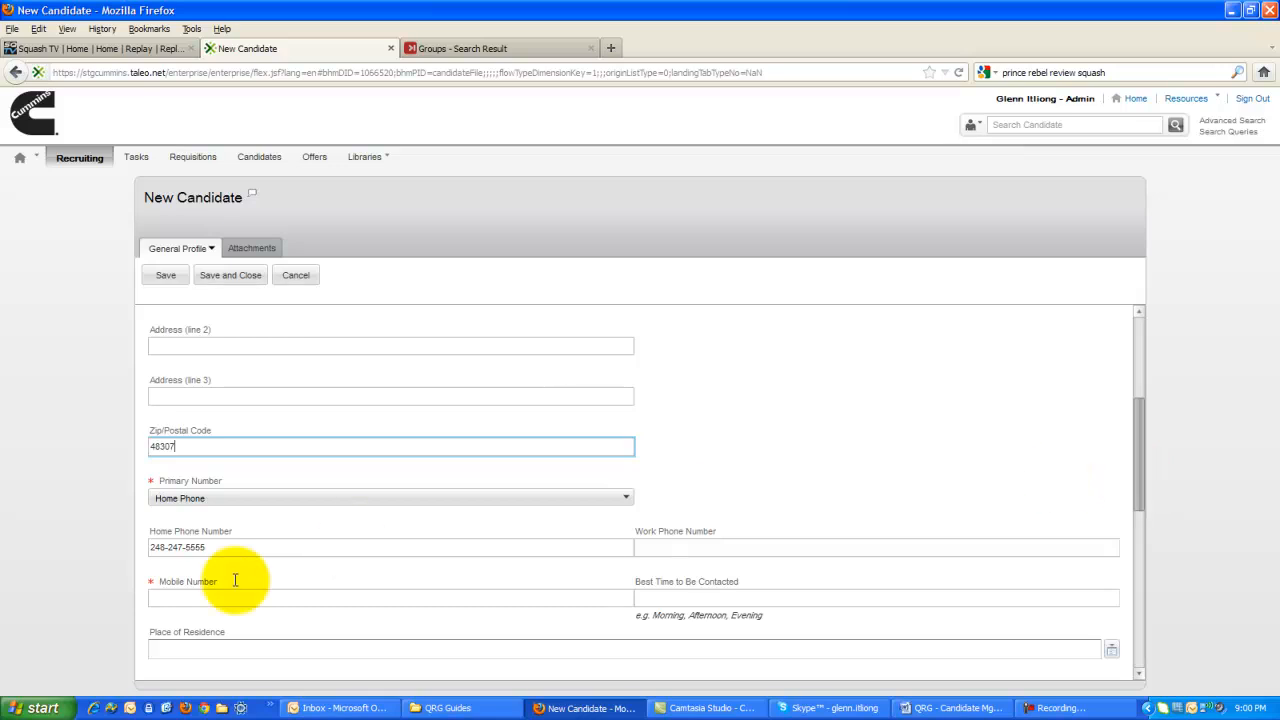
click(181, 596)
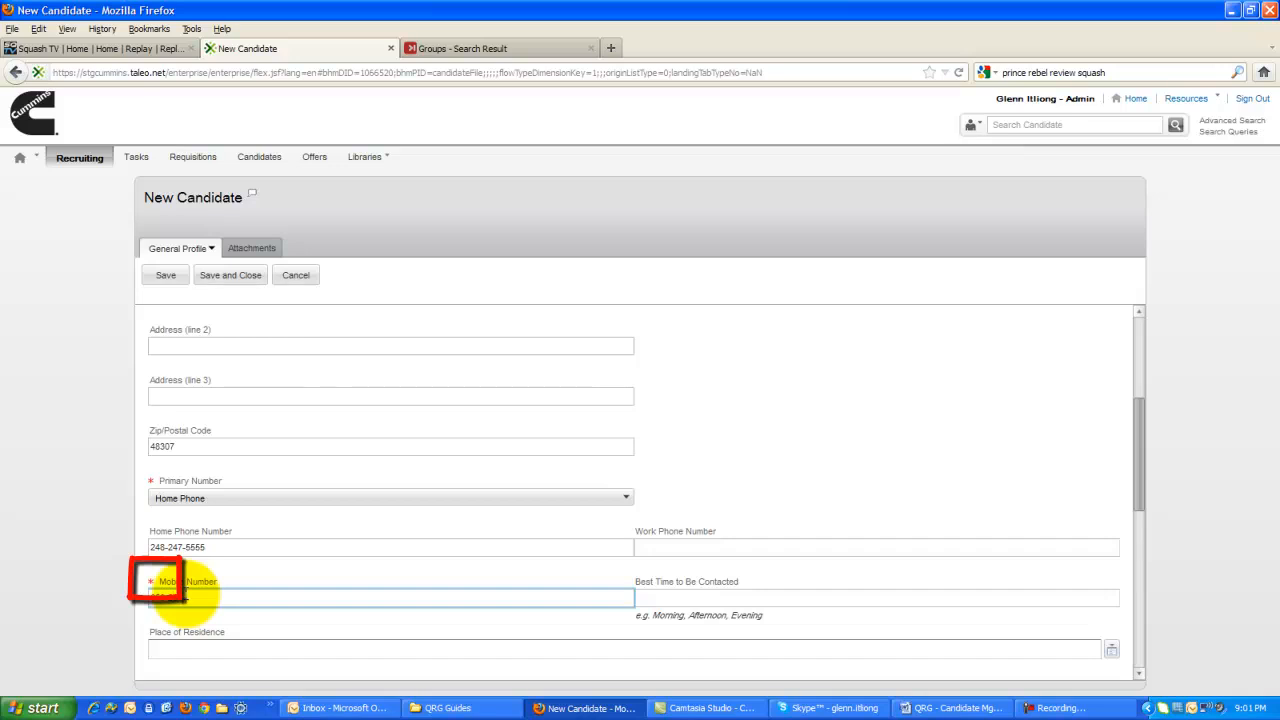
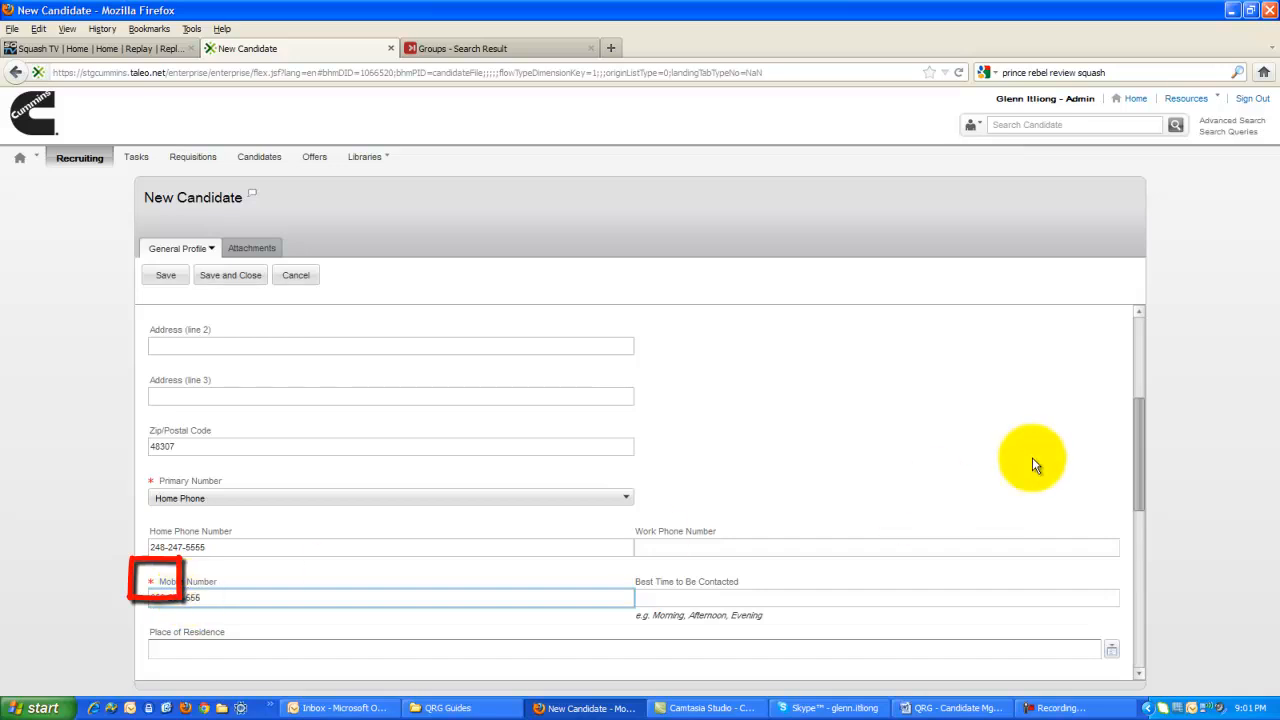
Choose Paper Resume as the submission medium in the Source Tracking section.
drag(1137, 447, 1128, 571)
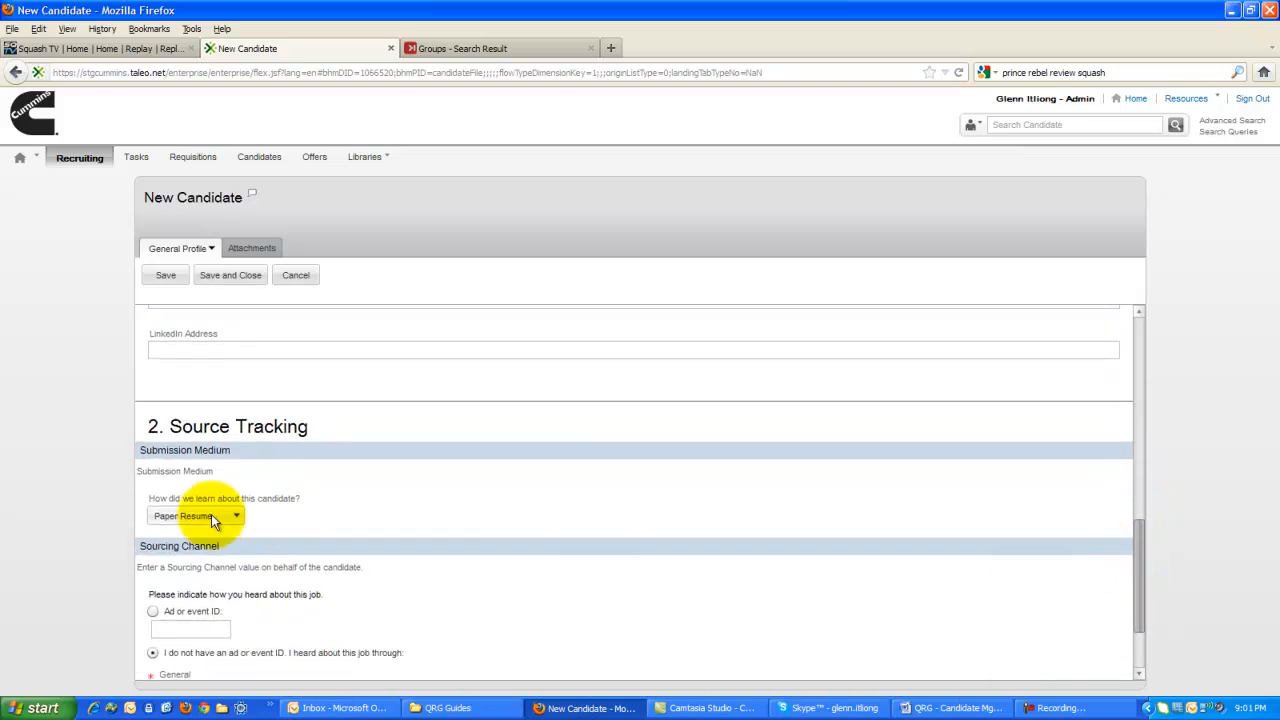
drag(309, 426, 123, 429)
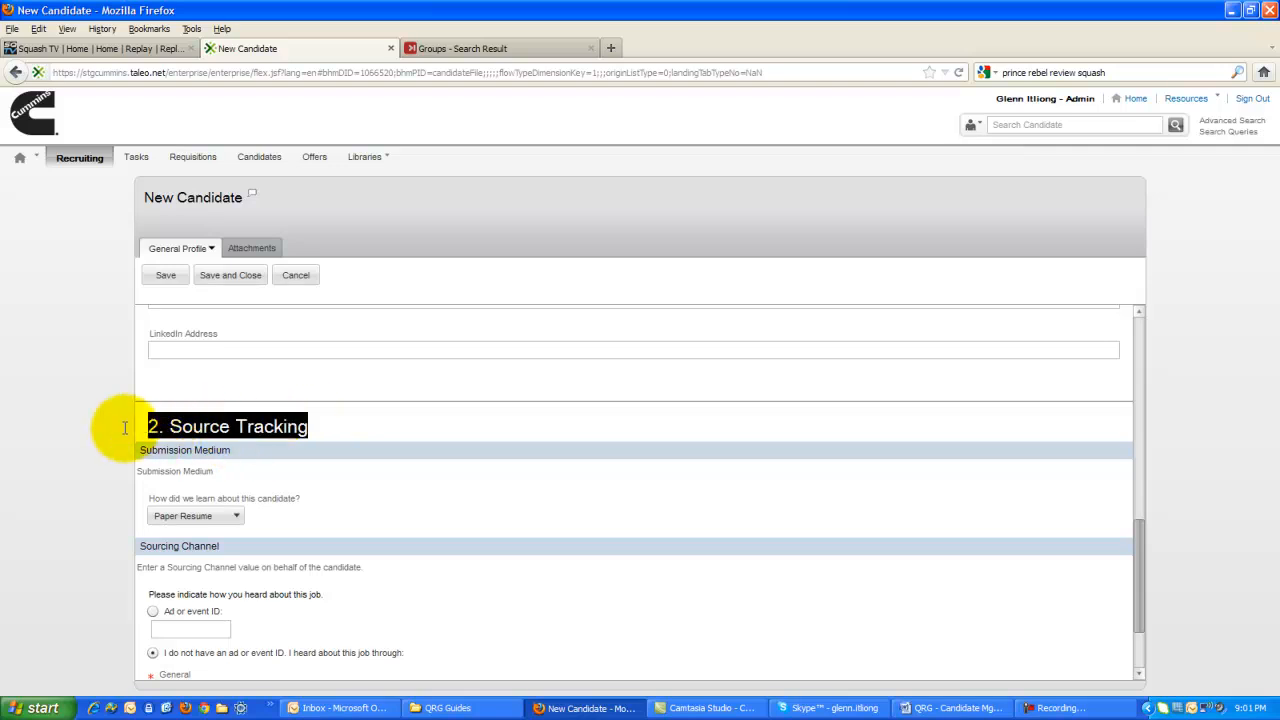
click(230, 520)
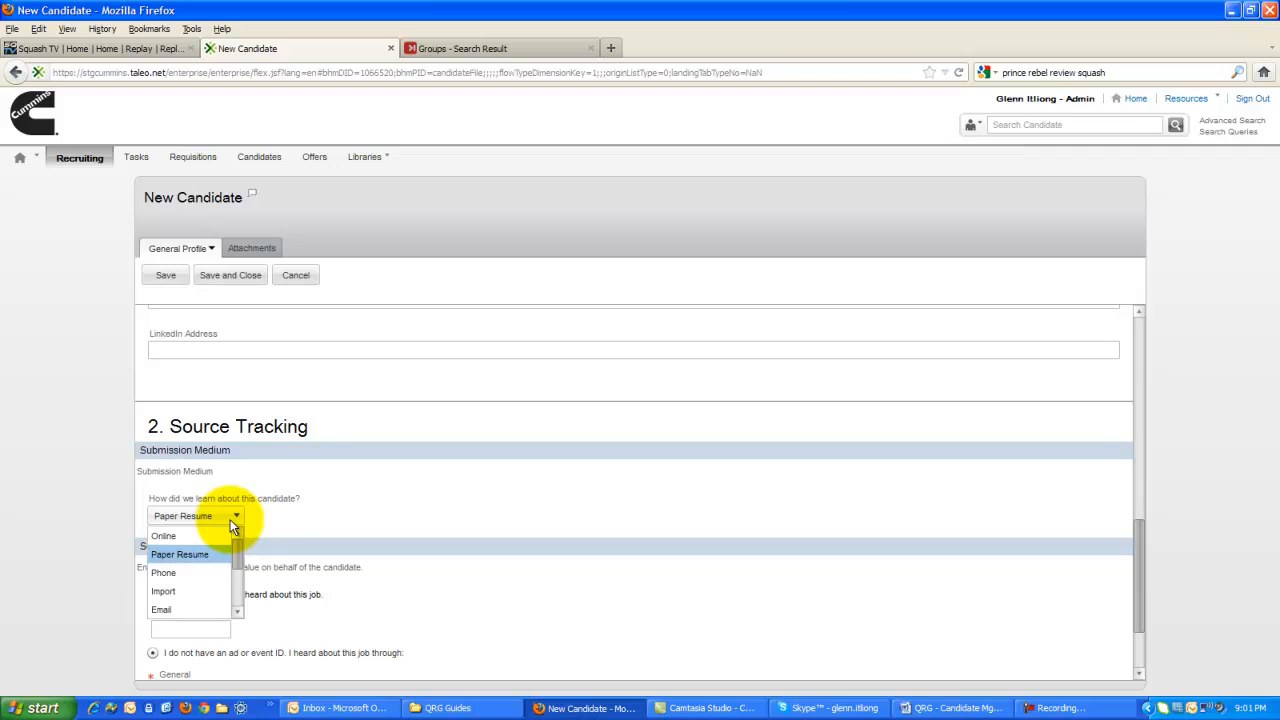
click(180, 556)
Set the sourcing channel to Campus Recruiting with Georgia Tech as the specific source, and save and close the candidate's profile.
drag(1143, 537, 1144, 580)
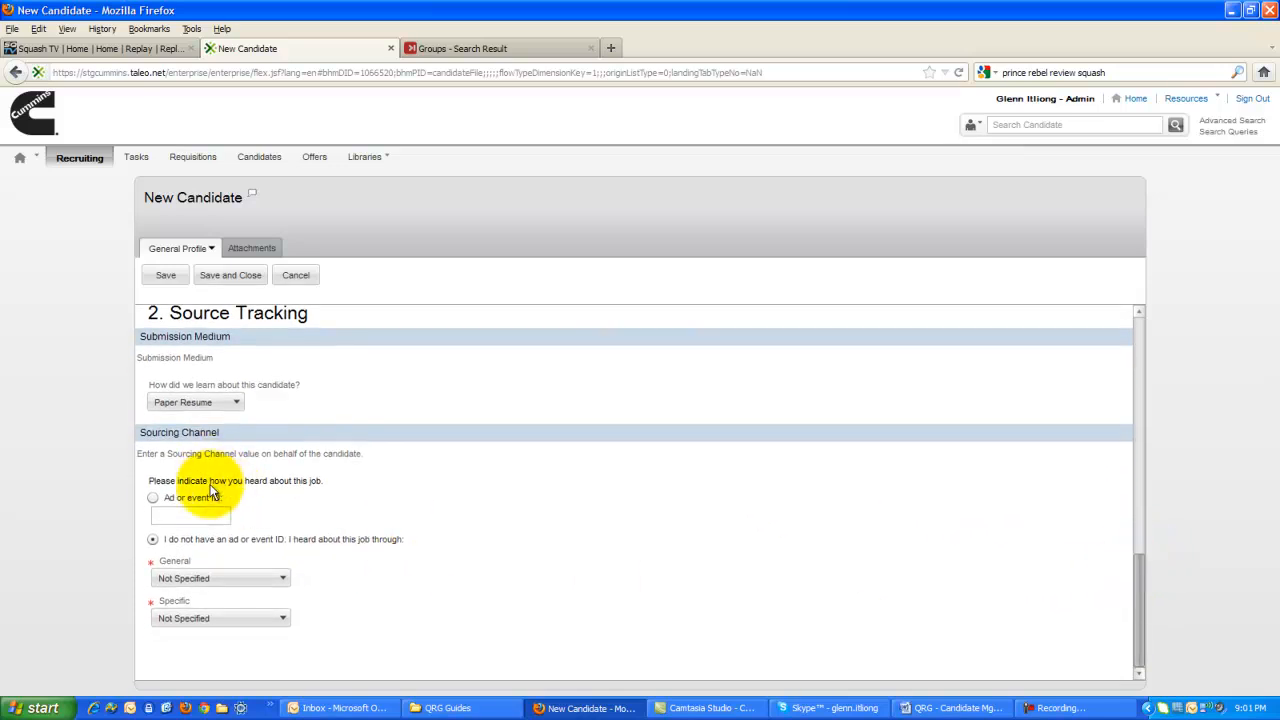
click(241, 578)
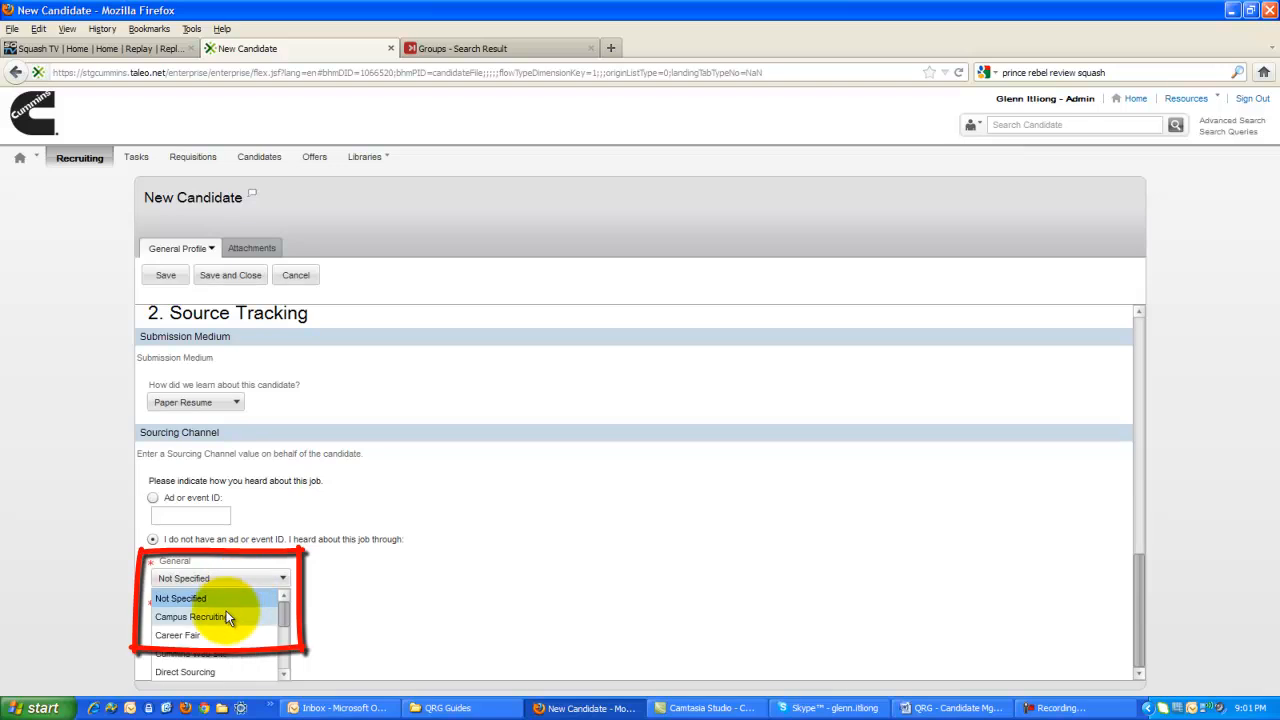
click(222, 616)
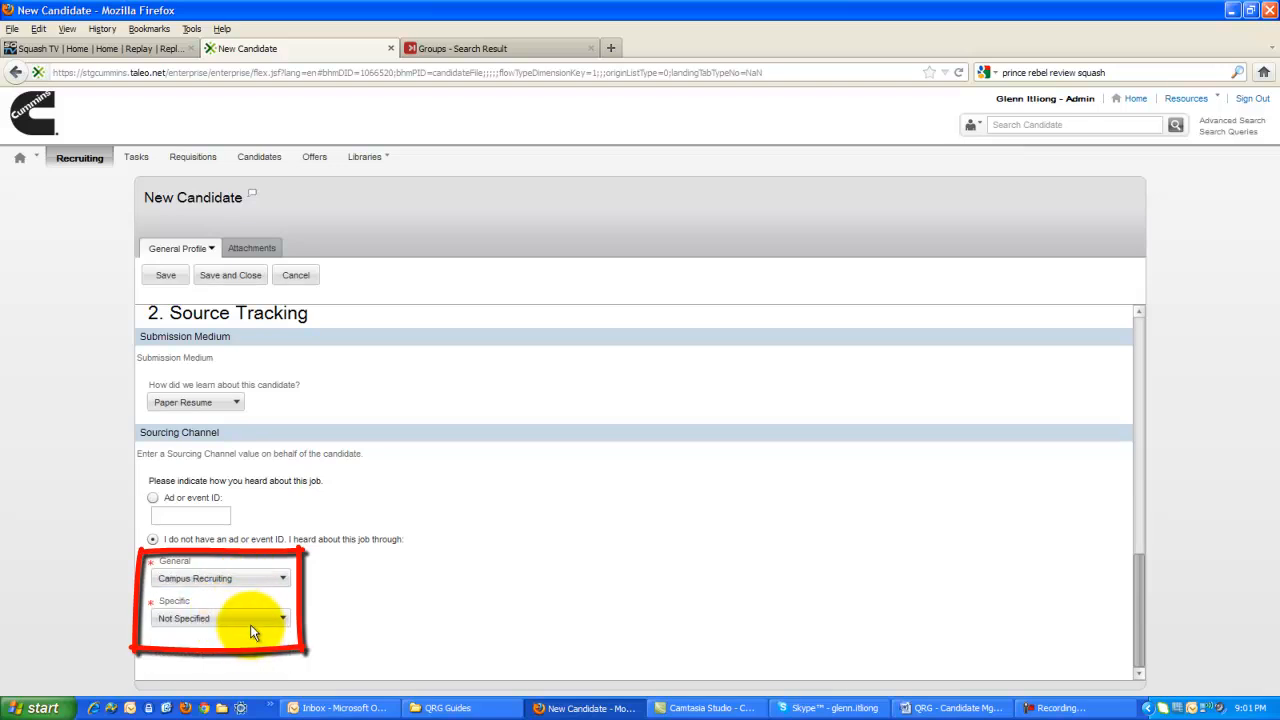
click(250, 617)
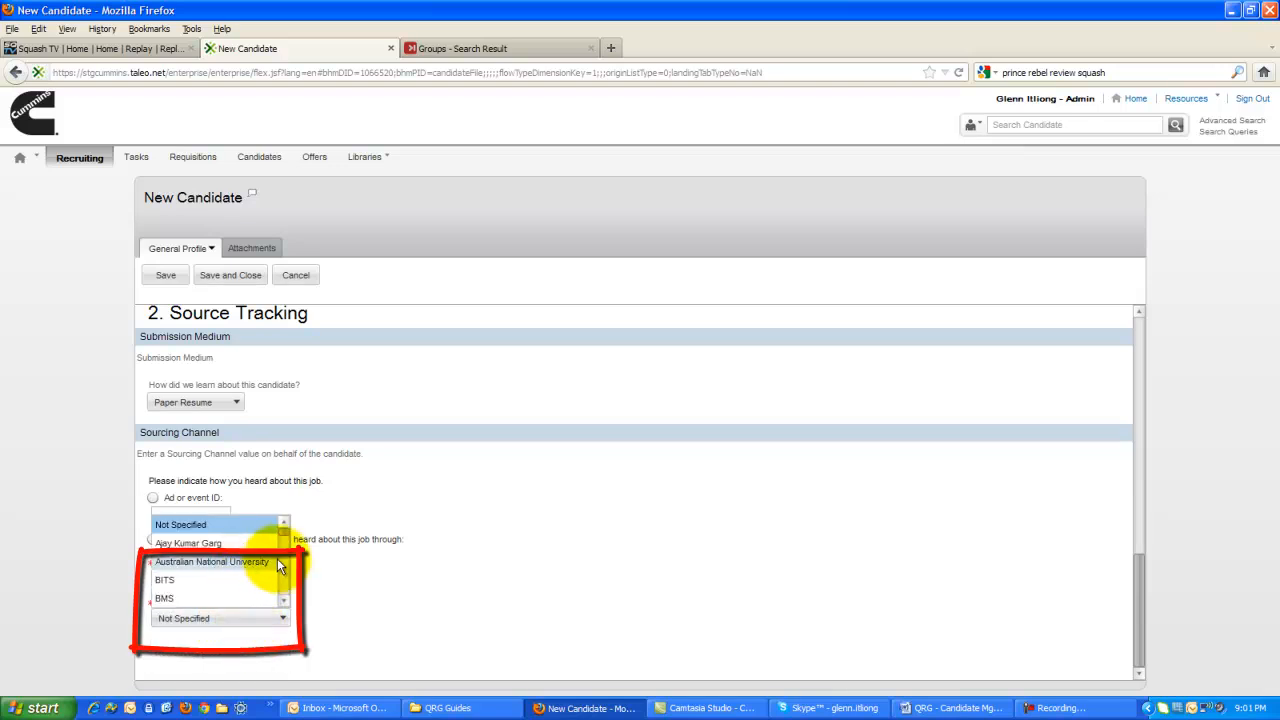
scroll(284, 569, down, 3)
scroll(284, 587, down, 3)
scroll(283, 588, down, 3)
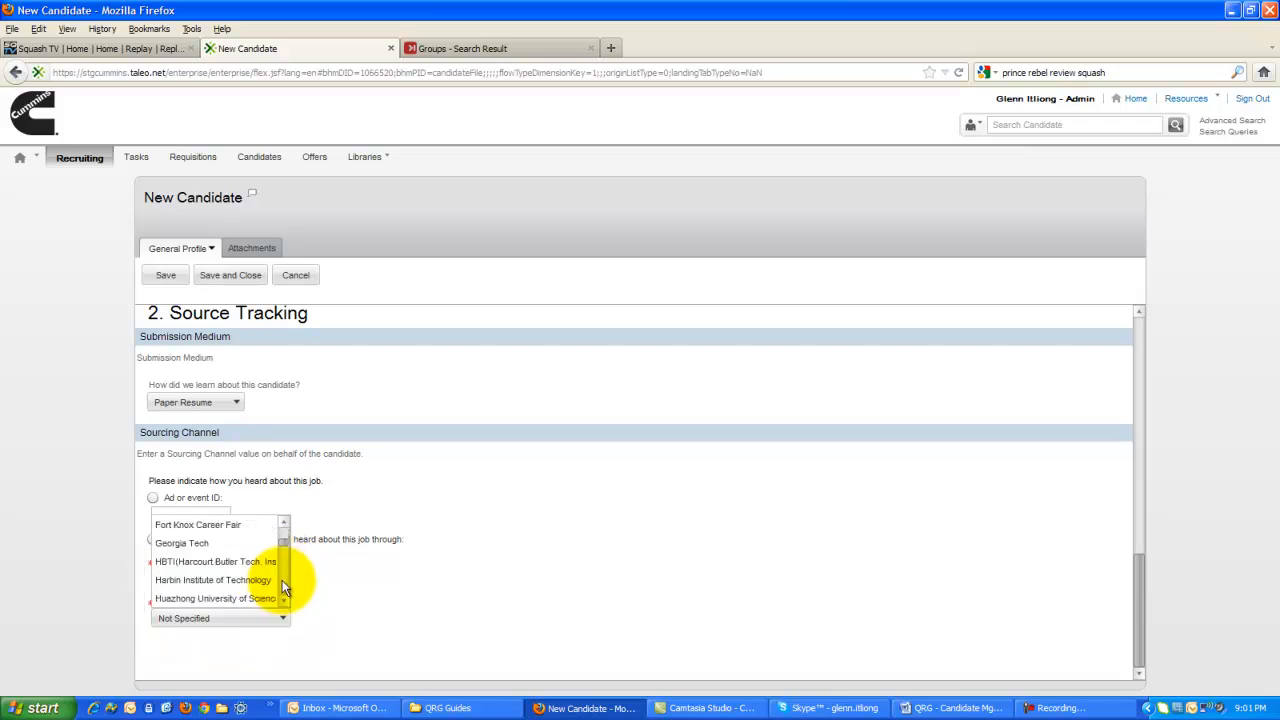
click(241, 544)
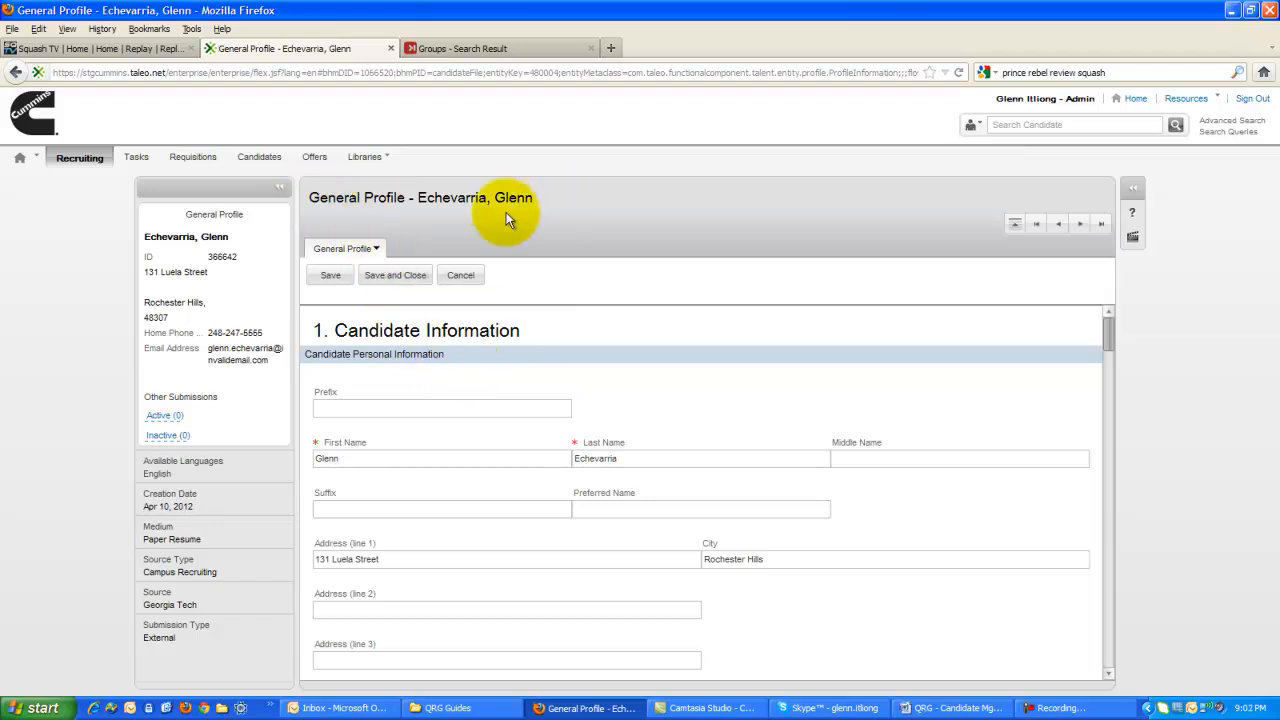
click(401, 275)
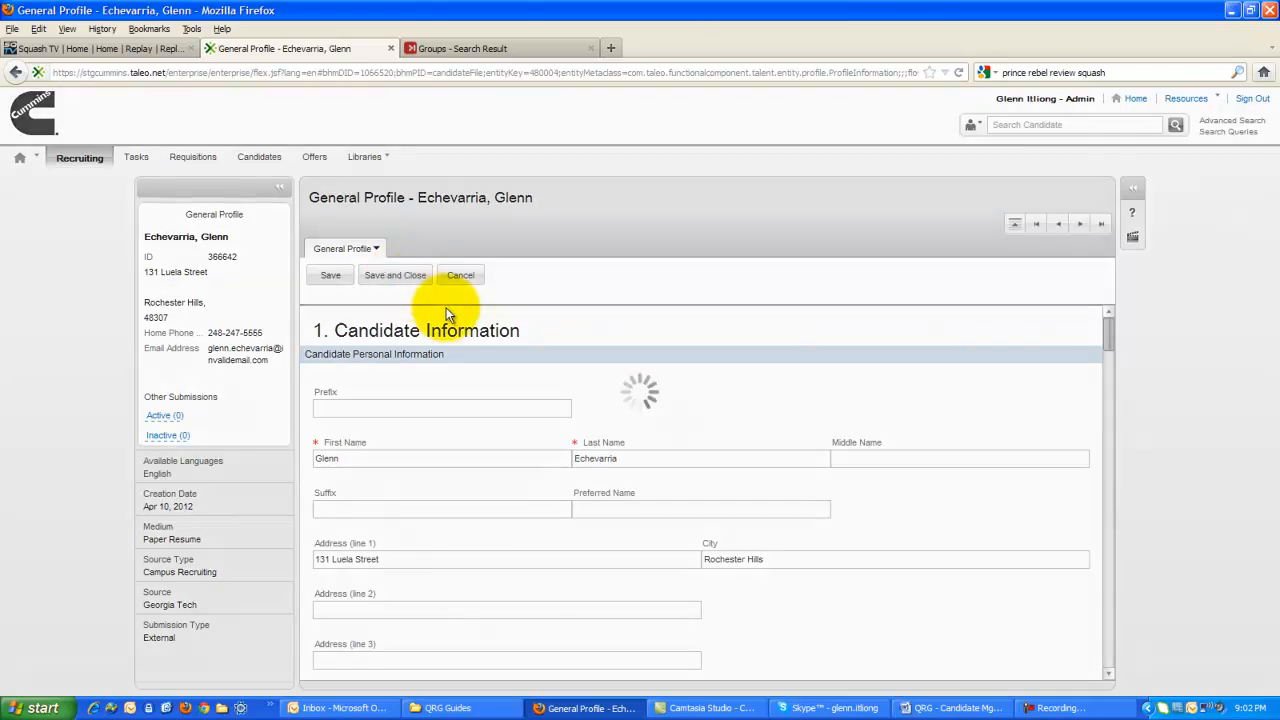